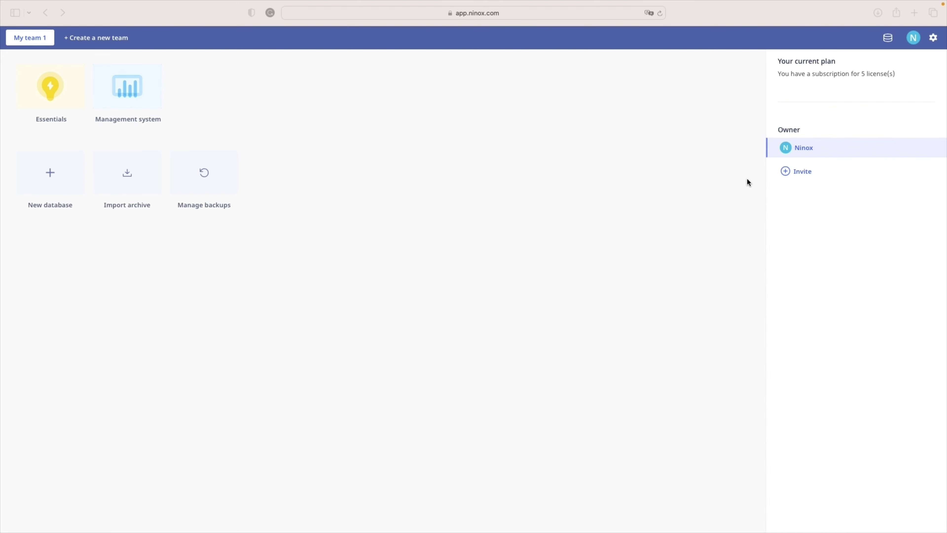
Paste the invitee's e-mail address into the team invitation form and view the access rights choices
left_click(792, 171)
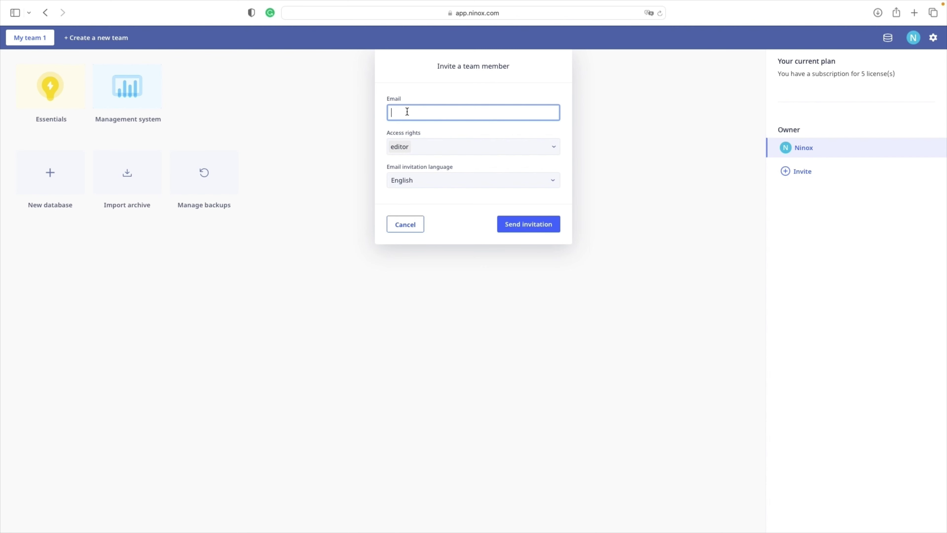
key("super+v")
left_click(412, 144)
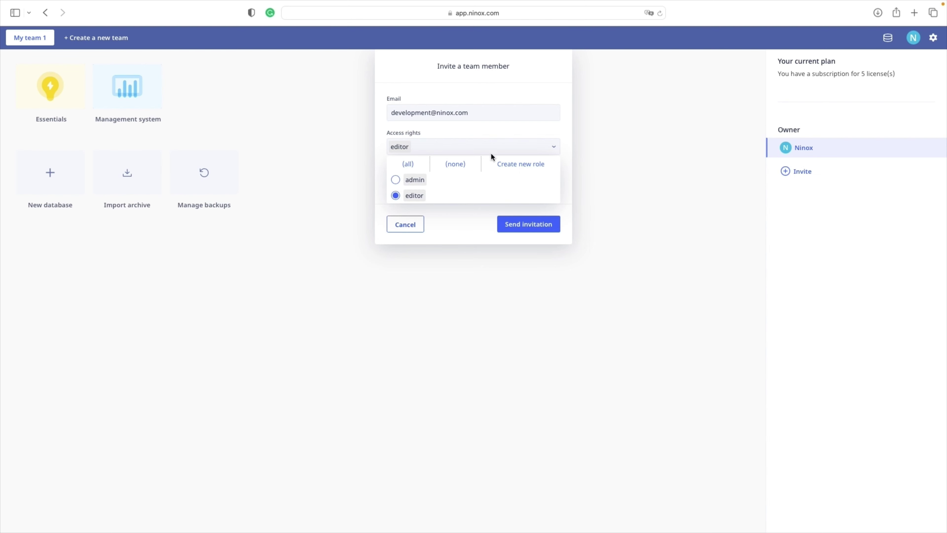
Create a new access role named Development for the invitee
left_click(502, 163)
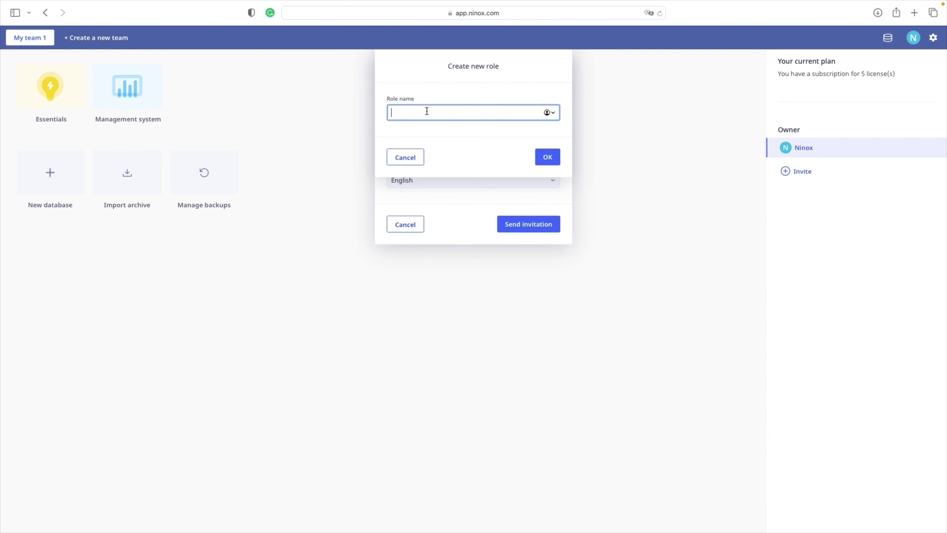
type("Development")
left_click(549, 162)
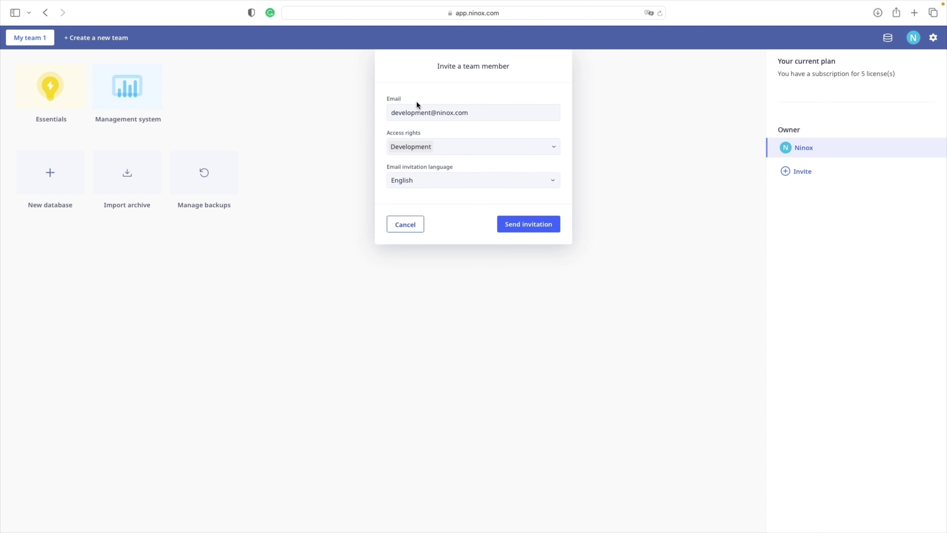
Keep English as the invitation language and send the invitation
left_click(449, 180)
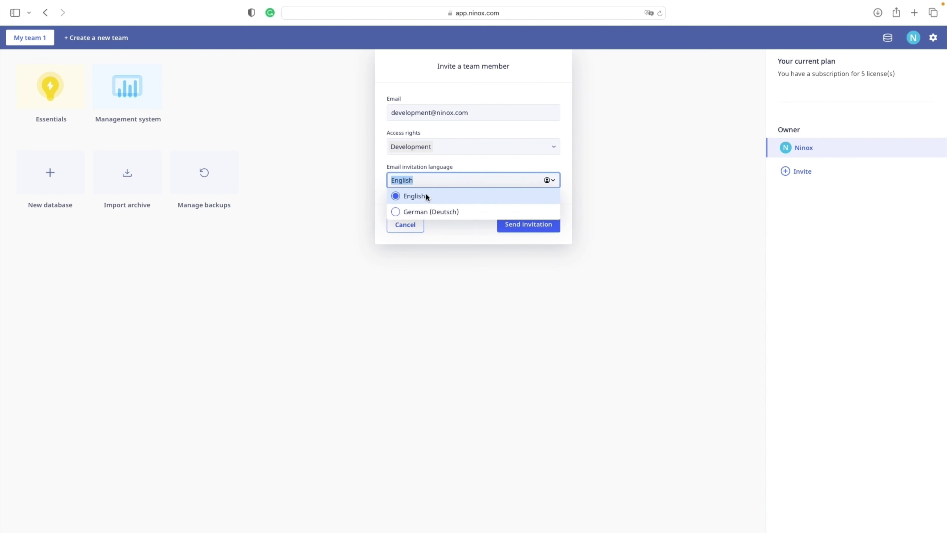
left_click(465, 230)
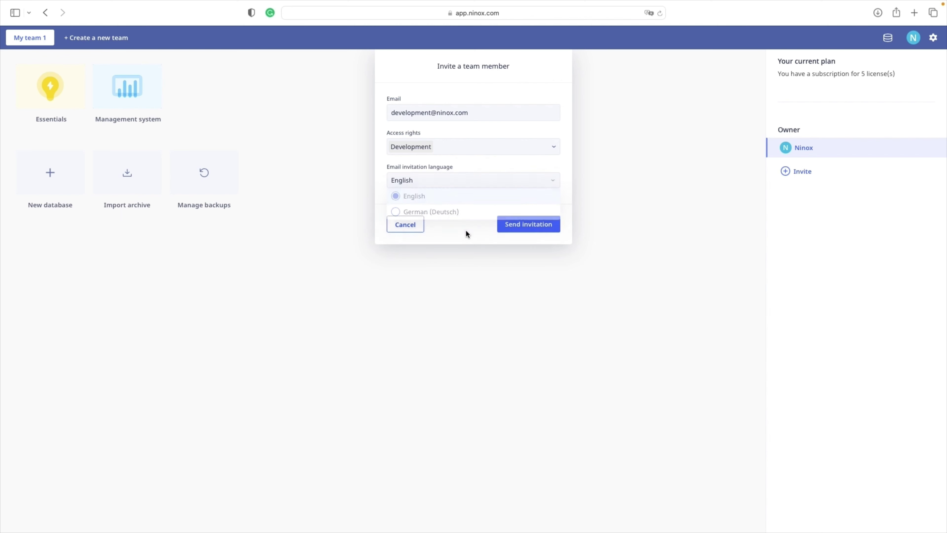
left_click(523, 224)
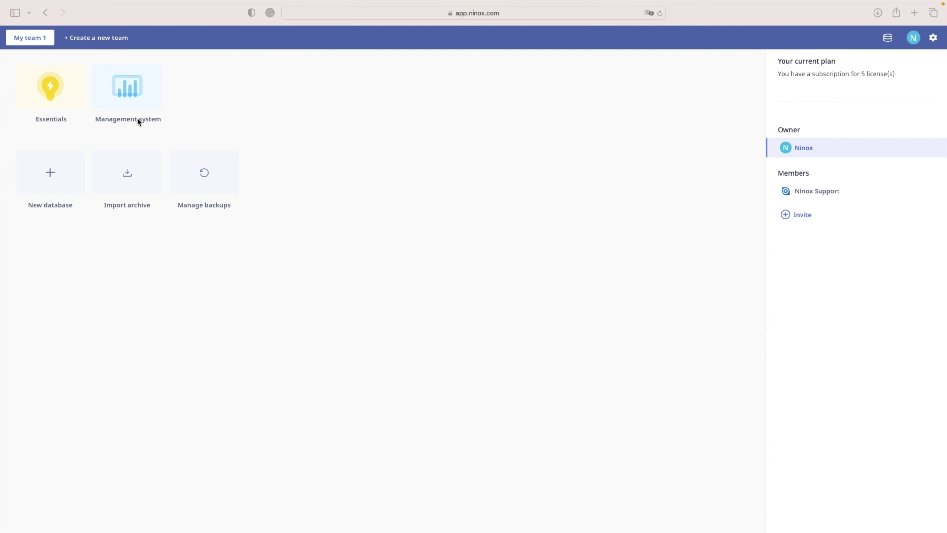
Open the Management system database in edit mode and show its tables overview
left_click(129, 92)
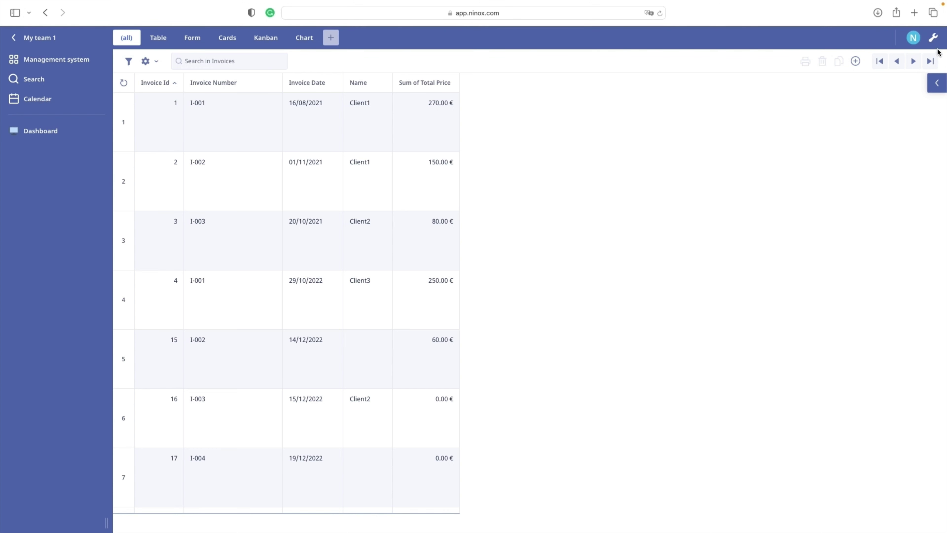
left_click(934, 38)
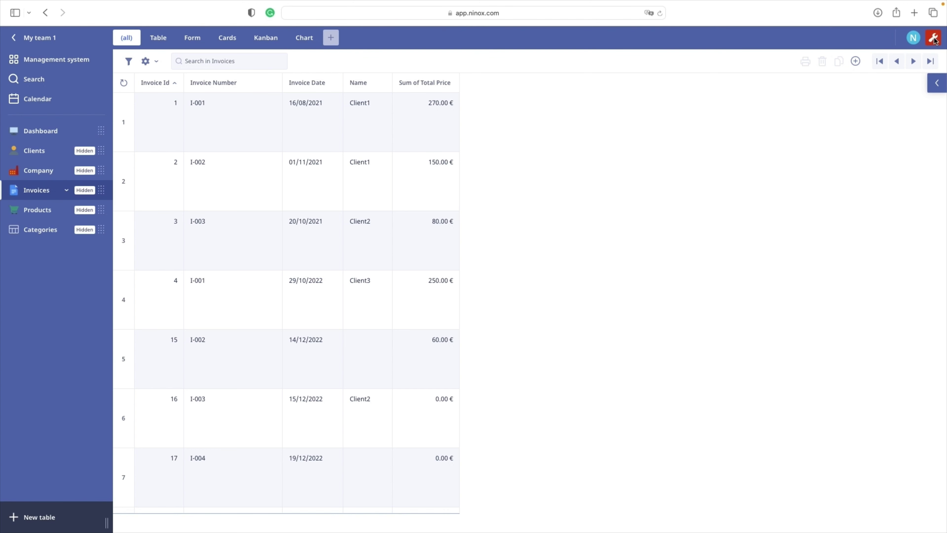
left_click(45, 61)
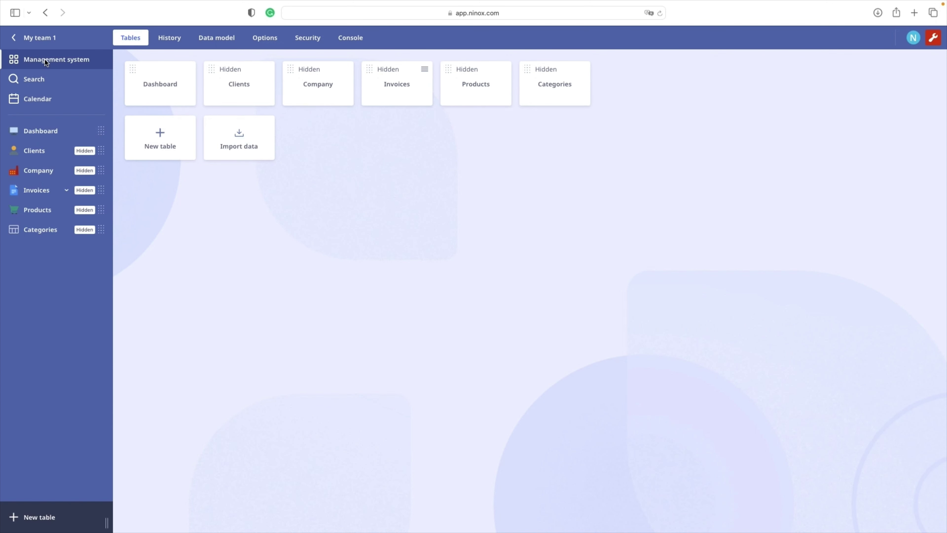
Restrict Export data to the admin role in the Security settings and save the changes
left_click(315, 43)
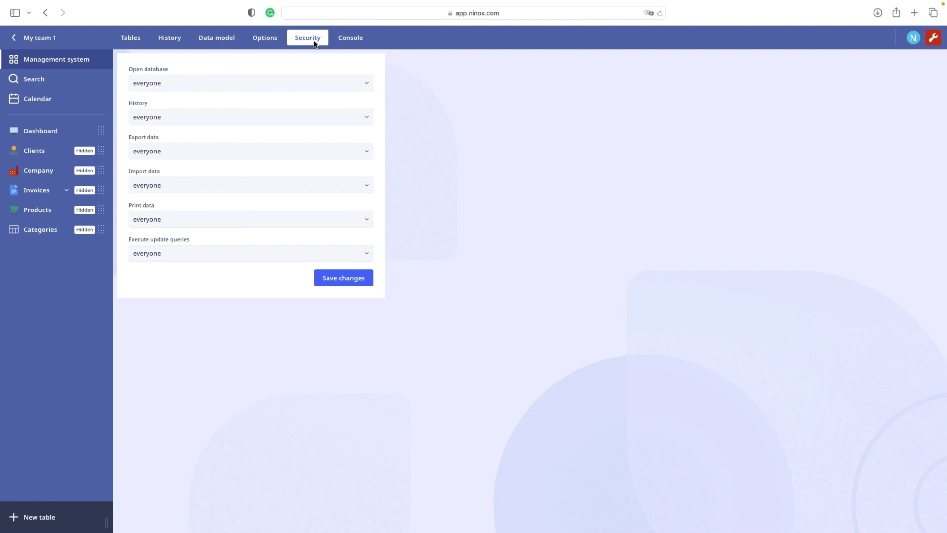
left_click(235, 153)
left_click(136, 167)
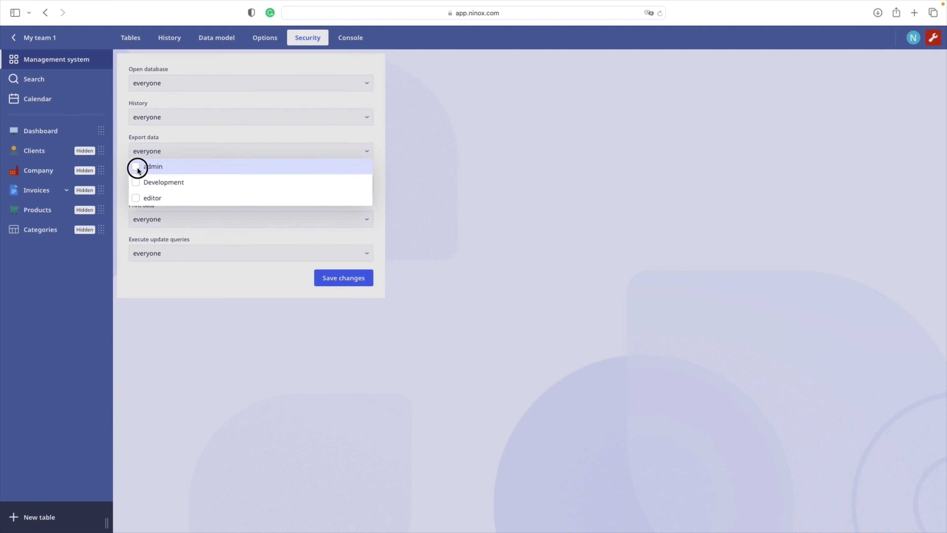
left_click(241, 132)
left_click(346, 283)
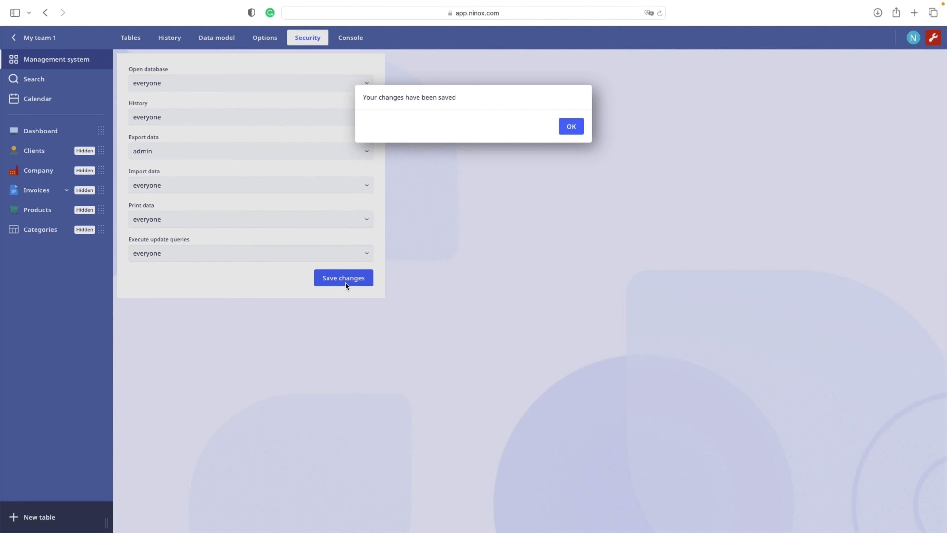
left_click(571, 126)
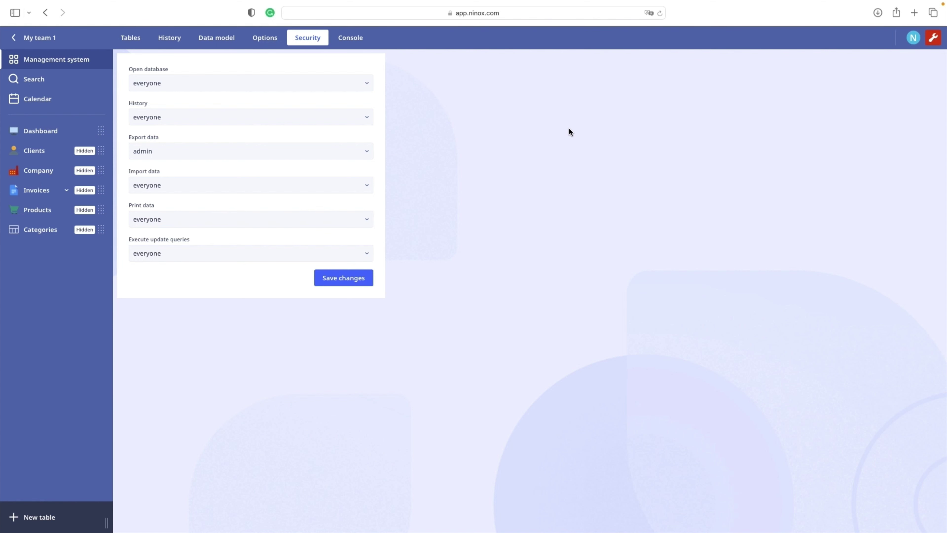
Open the database Options and the Trigger after open script in the formula editor
left_click(263, 40)
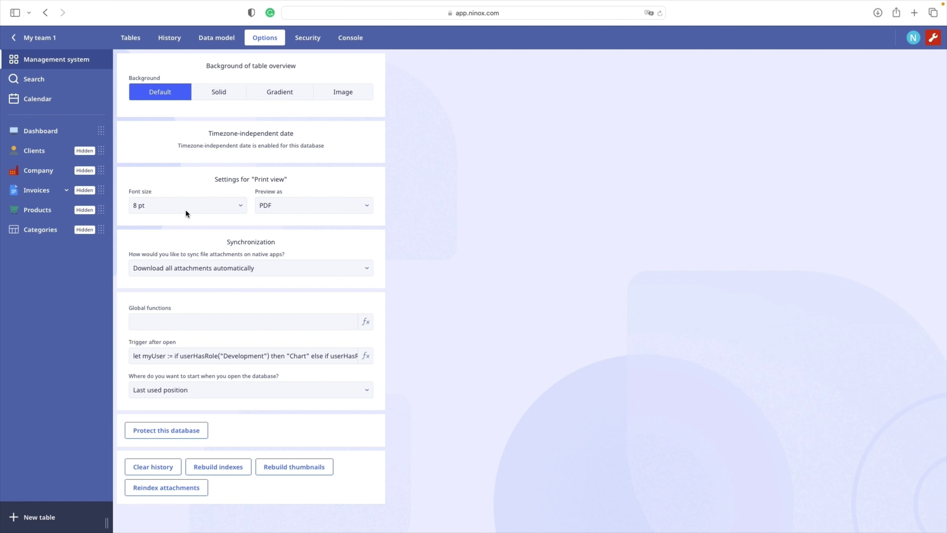
left_click(205, 358)
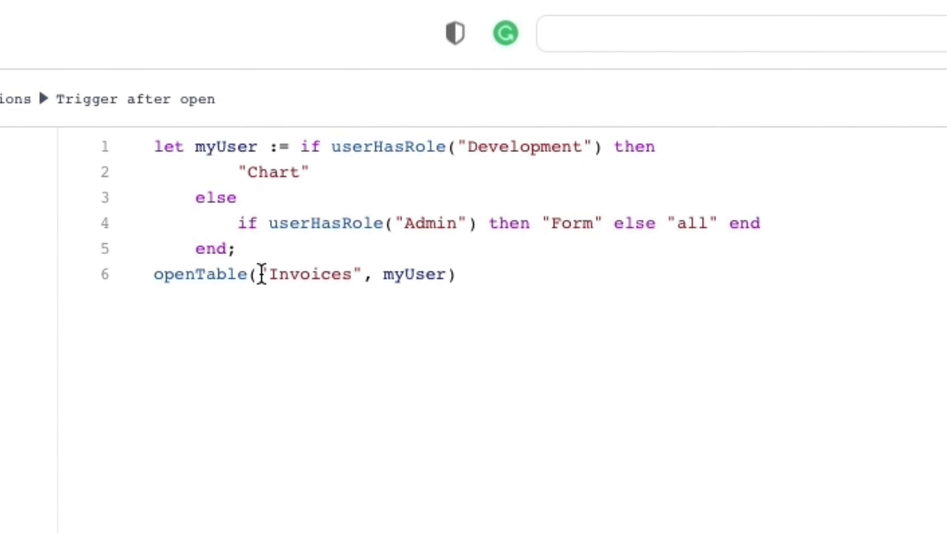
Highlight the Invoices table name and the myUser variable to review the trigger script
left_click_drag(261, 275, 447, 276)
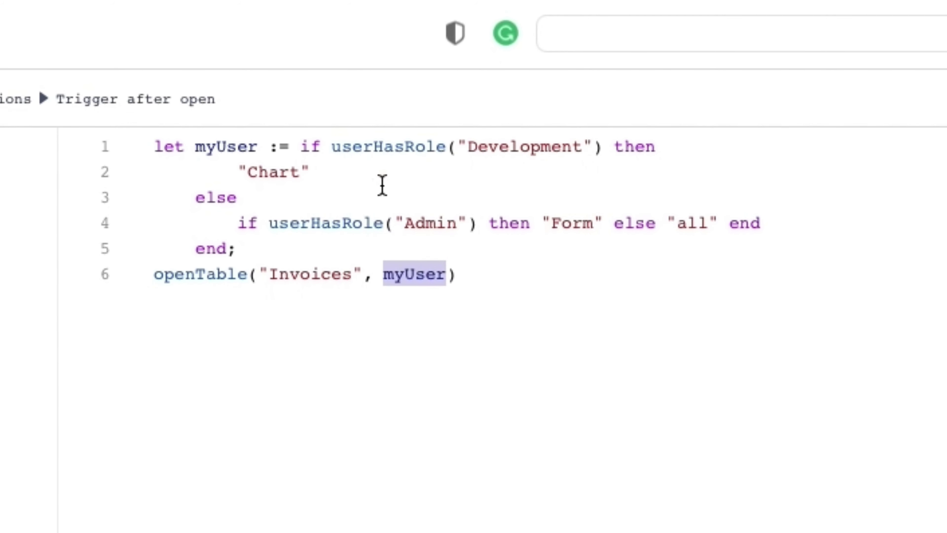
left_click(256, 147)
left_click_drag(256, 148, 196, 147)
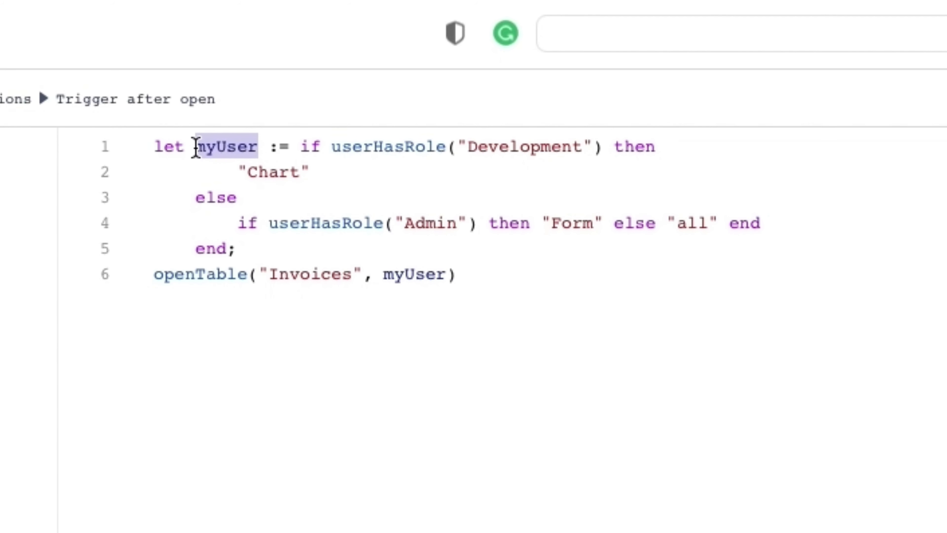
key("ctrl+End")
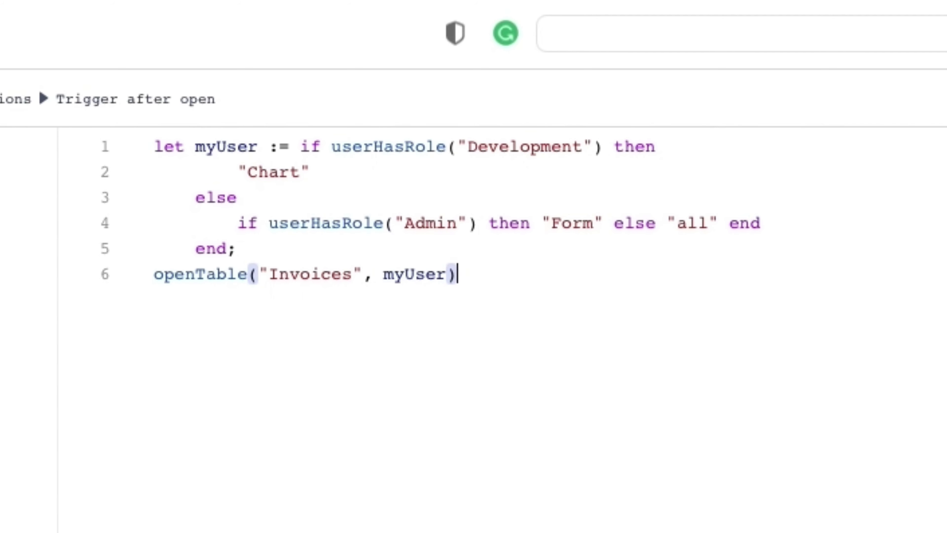
key("super+Tab")
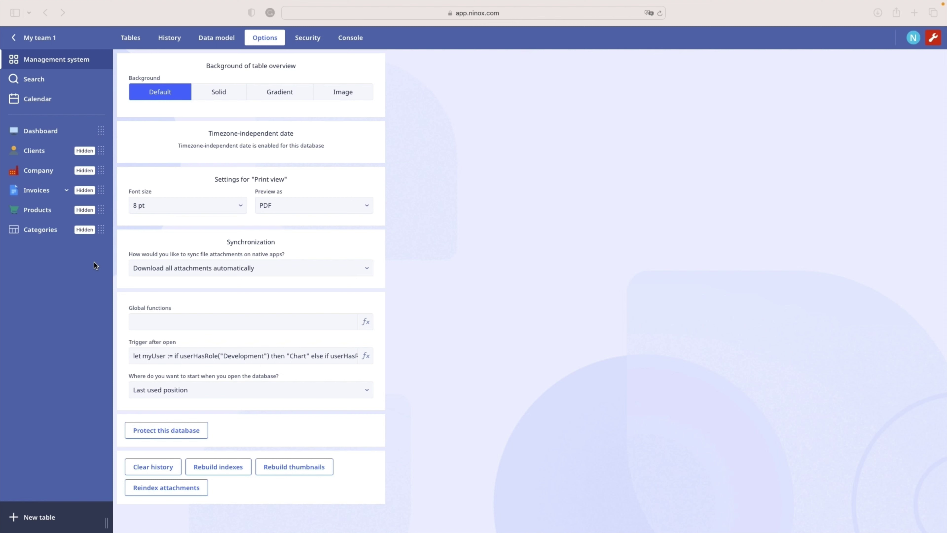
Open the Clients table's field settings and its Readable if formula, user() = 'Created by' or userIsAdmin()
left_click(39, 152)
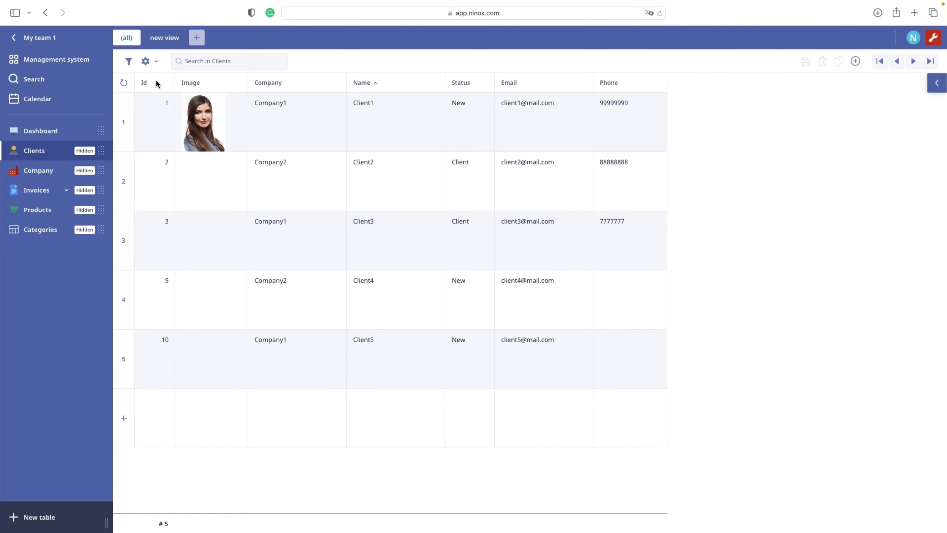
left_click(155, 61)
left_click(163, 85)
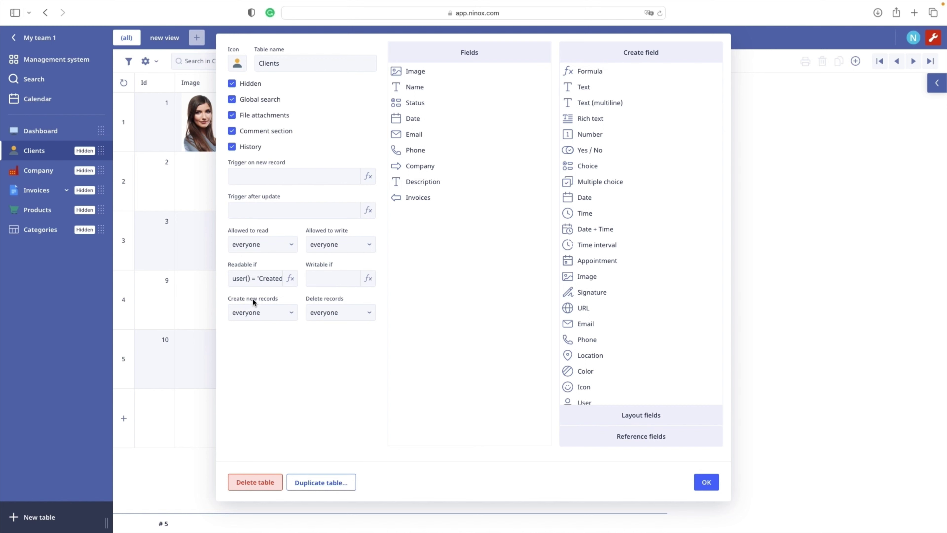
left_click(266, 278)
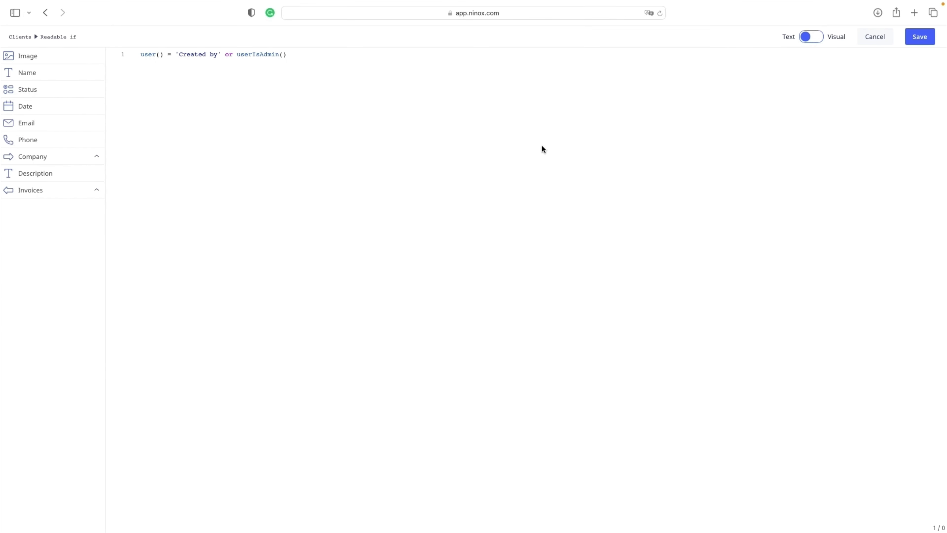
Review and confirm the Name field's options, then save and close the Clients table settings
left_click(920, 36)
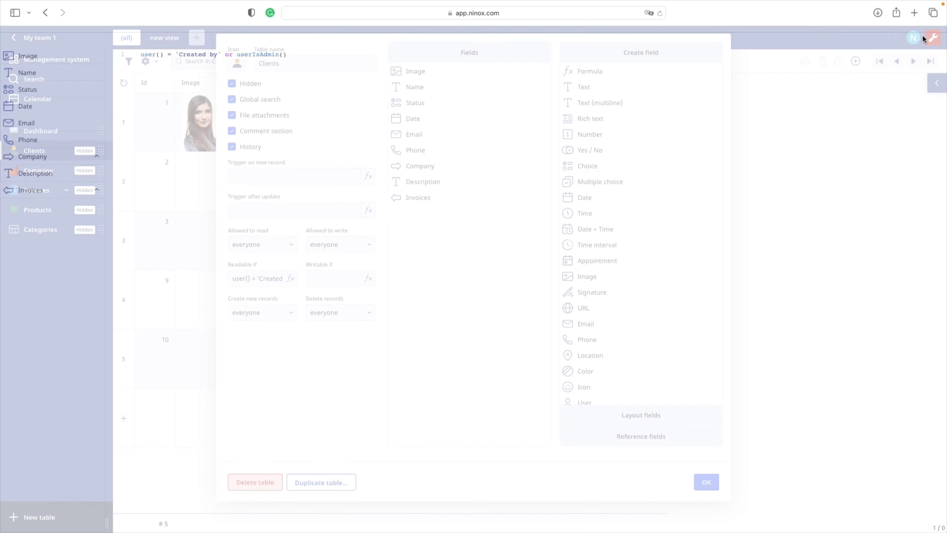
left_click(438, 87)
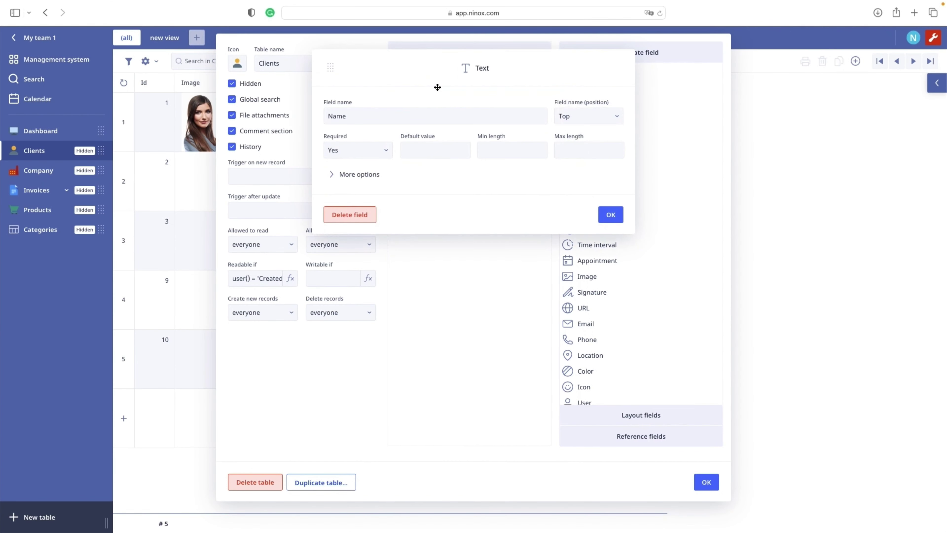
left_click(343, 175)
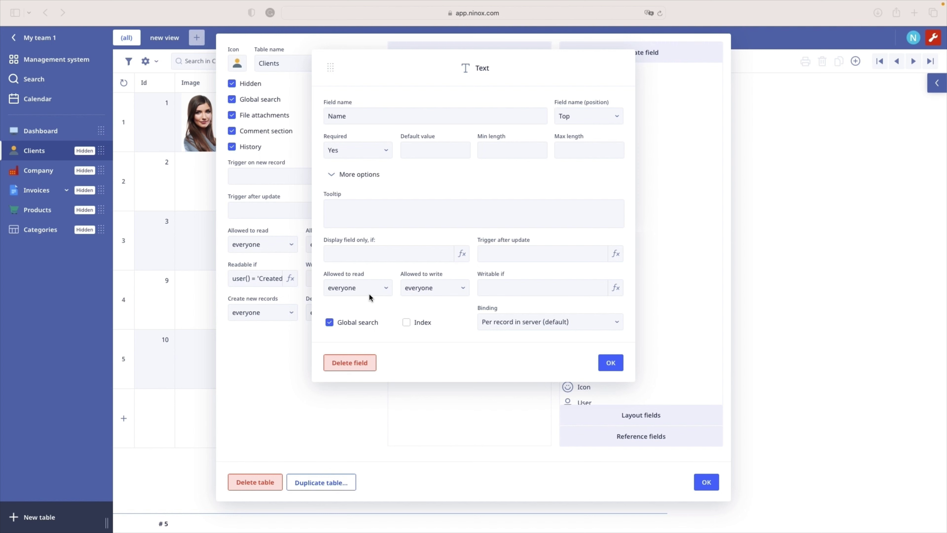
left_click(611, 364)
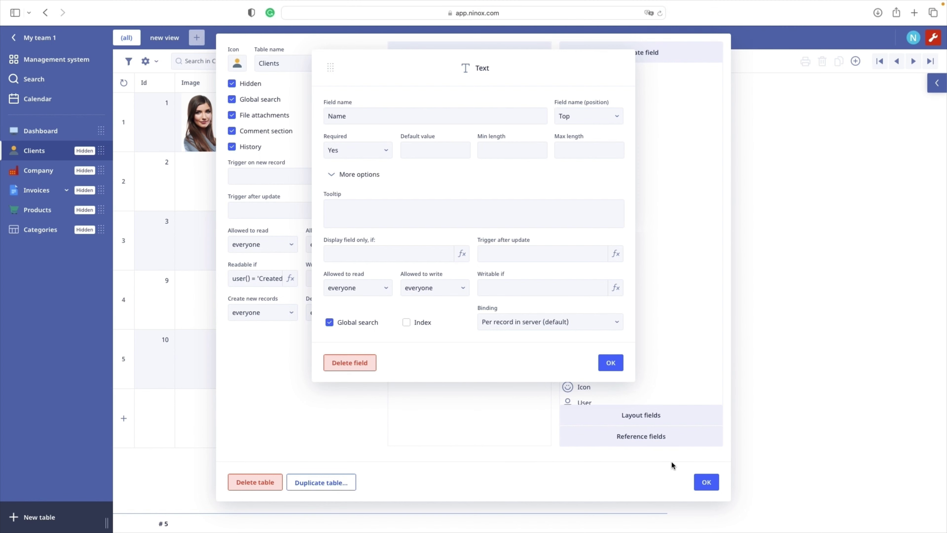
left_click(614, 363)
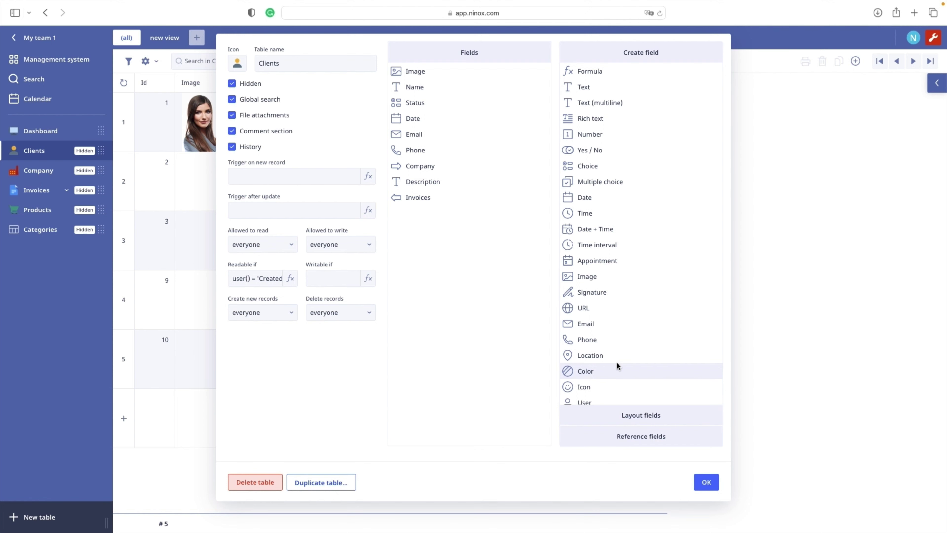
left_click(706, 482)
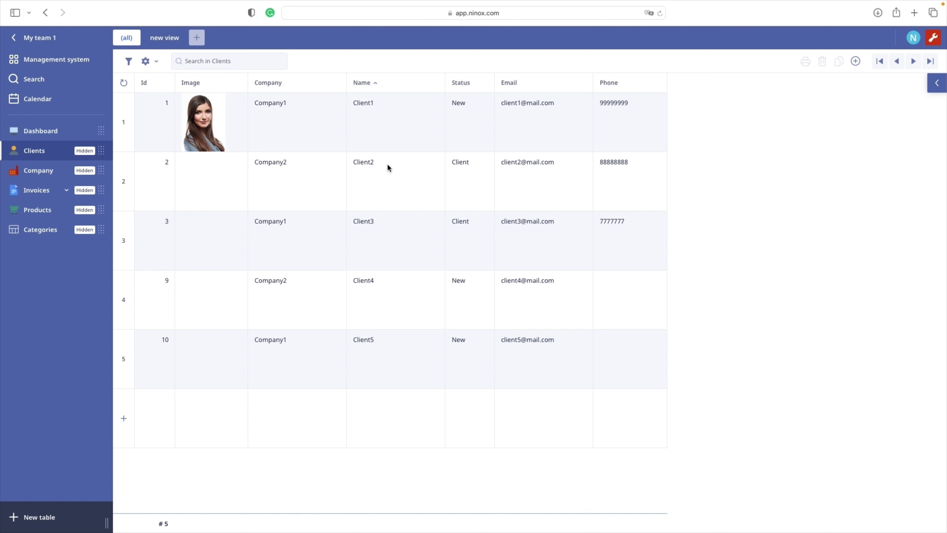
Add a conditional formatting rule to the Clients Name column with an f(x) formula condition
left_click(410, 83)
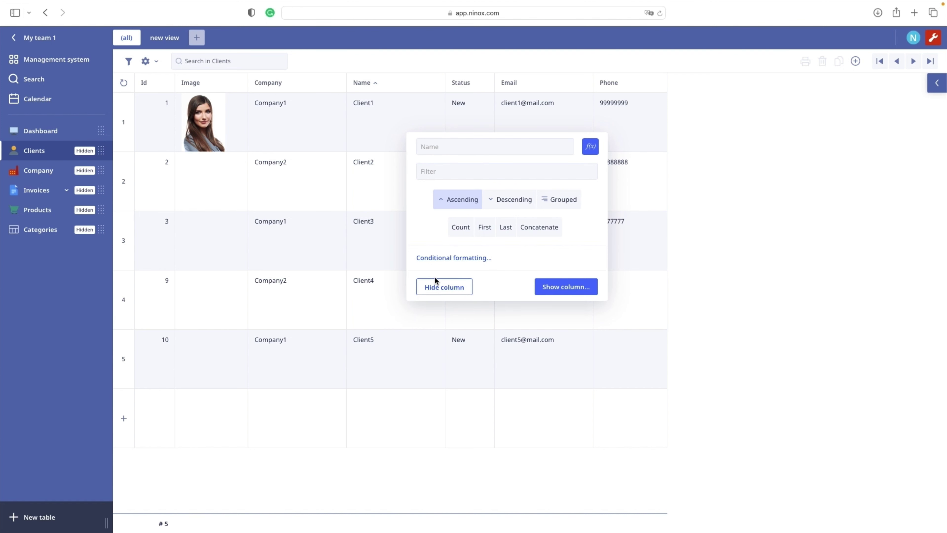
left_click(454, 258)
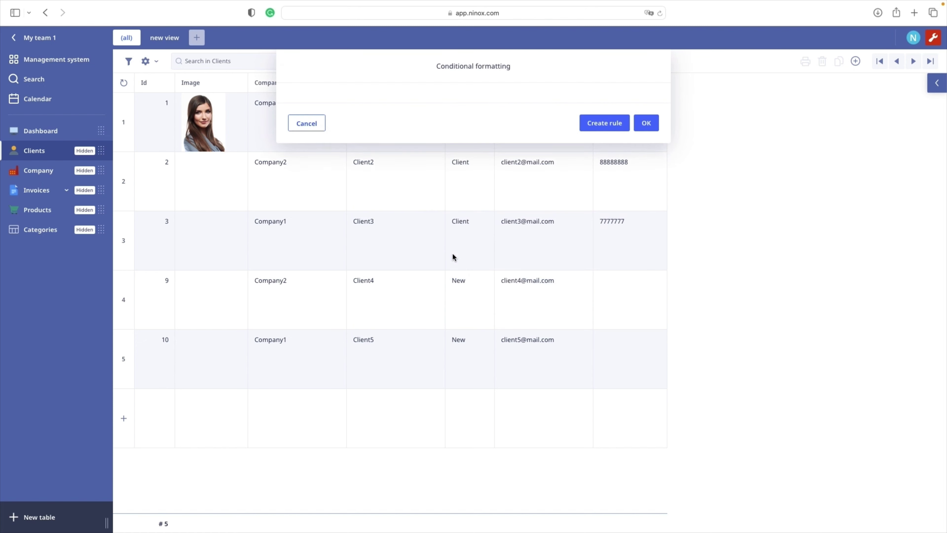
left_click(598, 124)
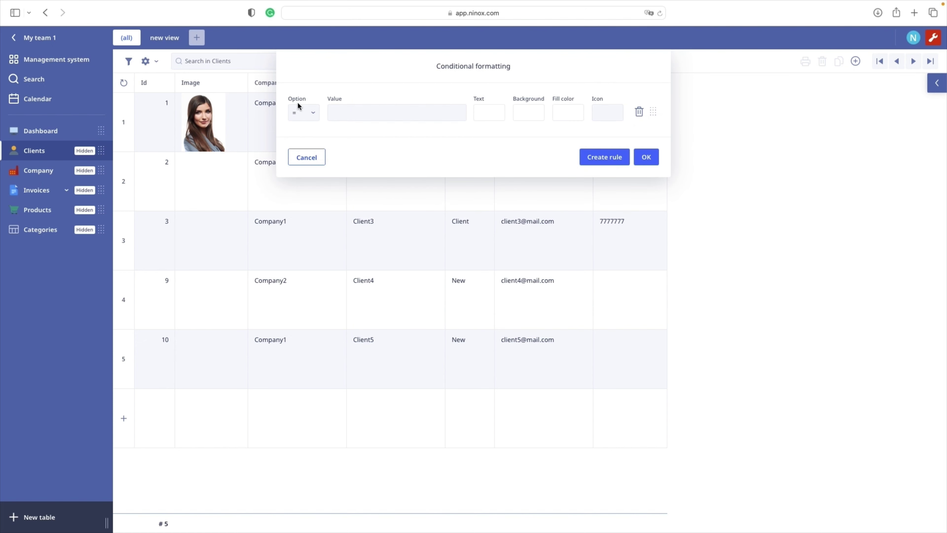
left_click(311, 116)
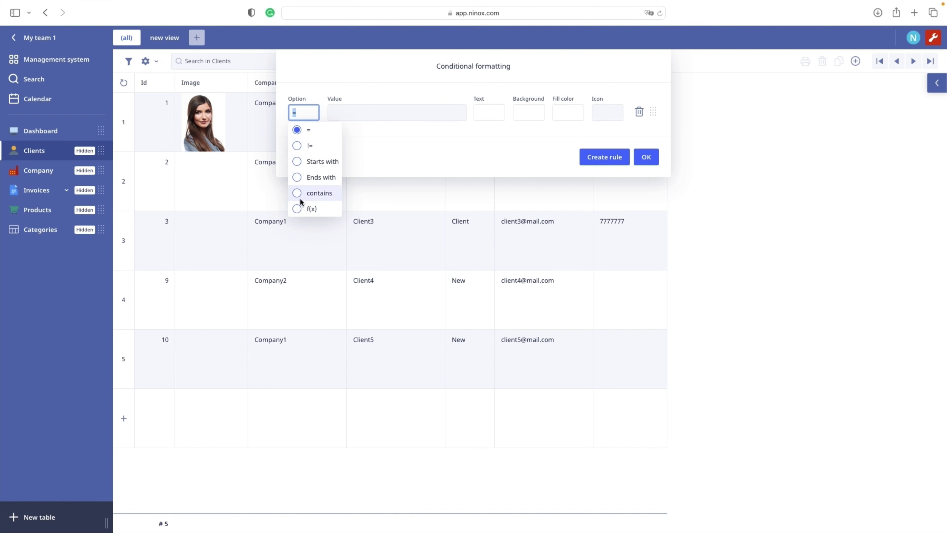
left_click(315, 208)
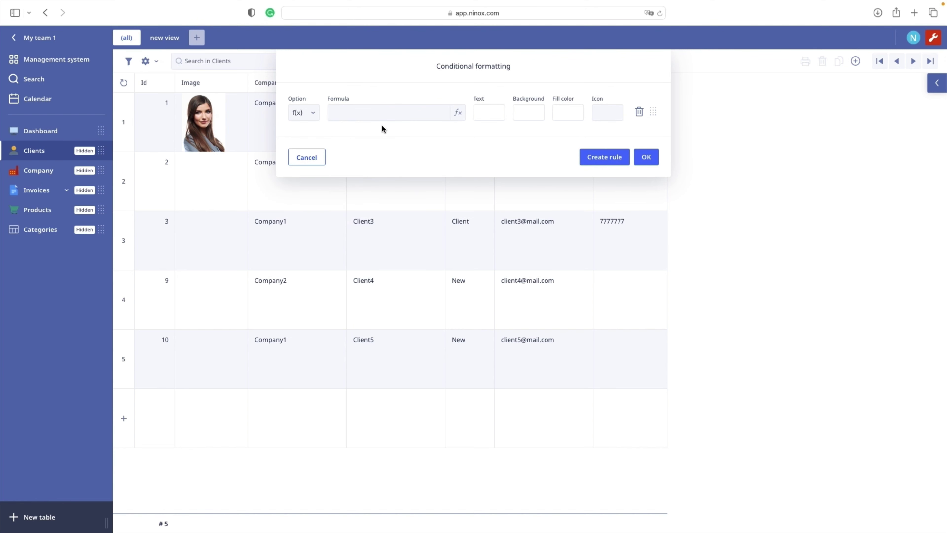
Start the condition formula with userHasRole and the 'Created by' field from autocomplete
left_click(373, 112)
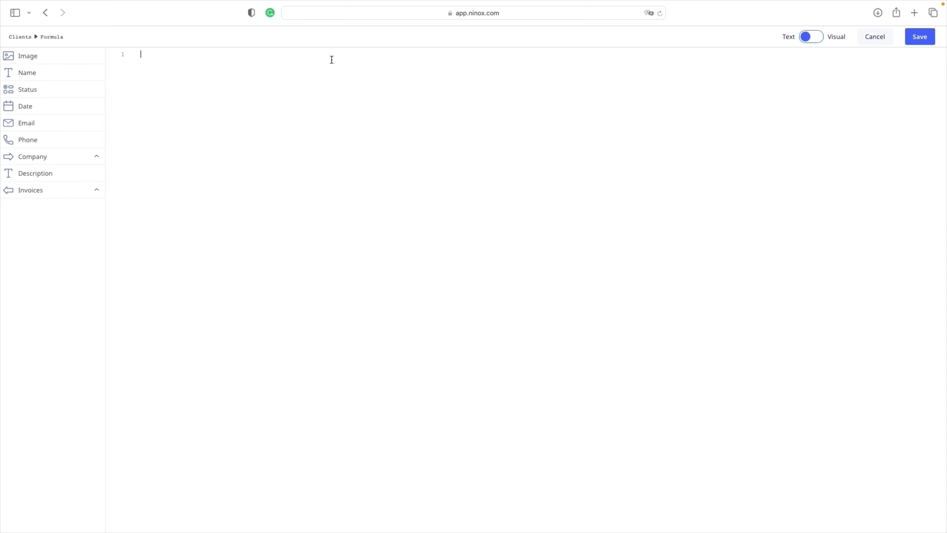
type("user")
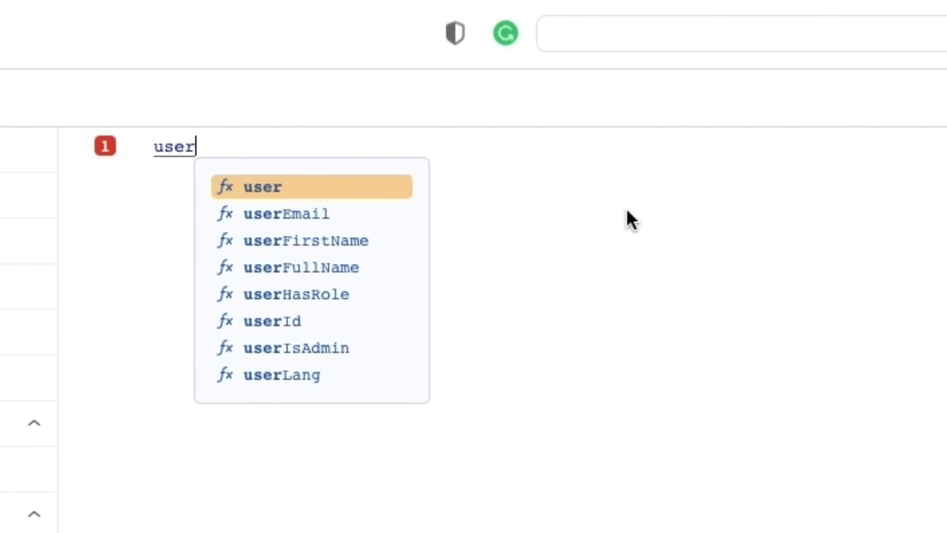
left_click(339, 293)
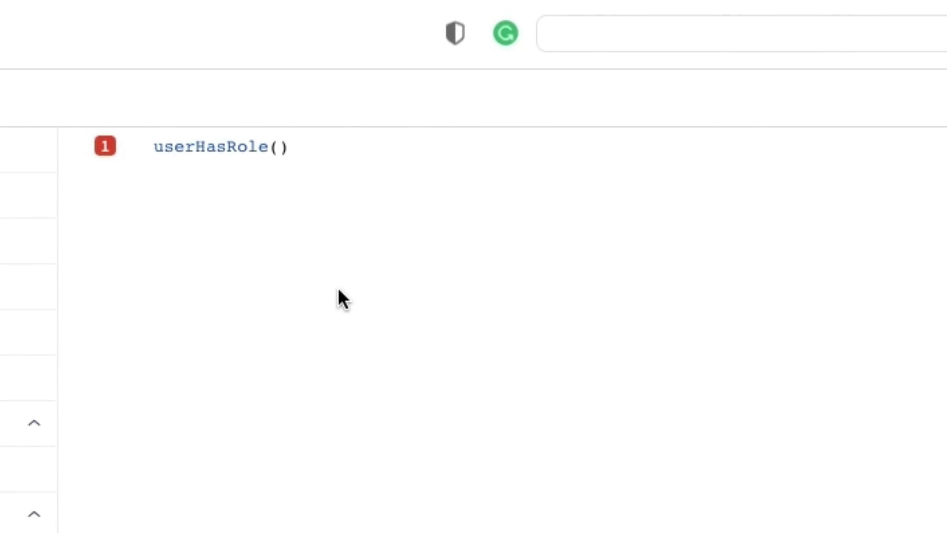
type("'C")
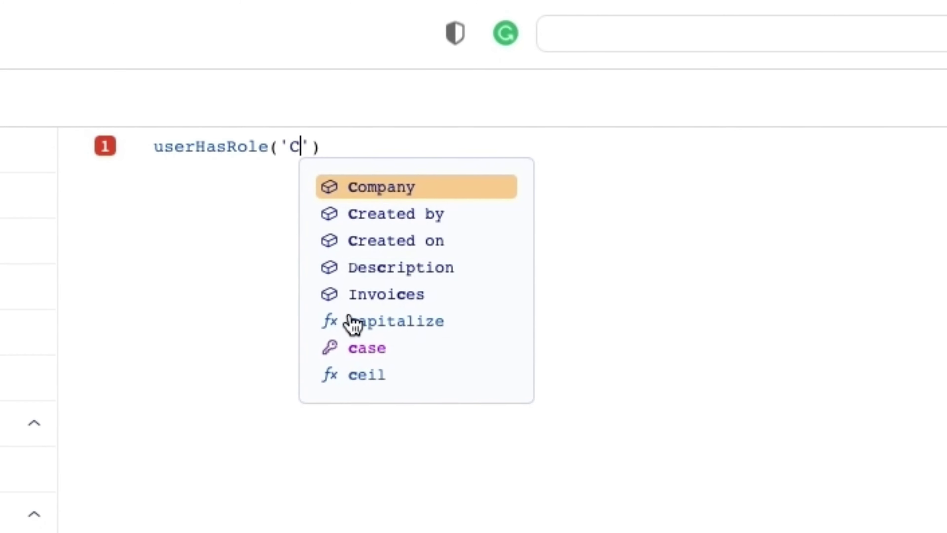
left_click(397, 216)
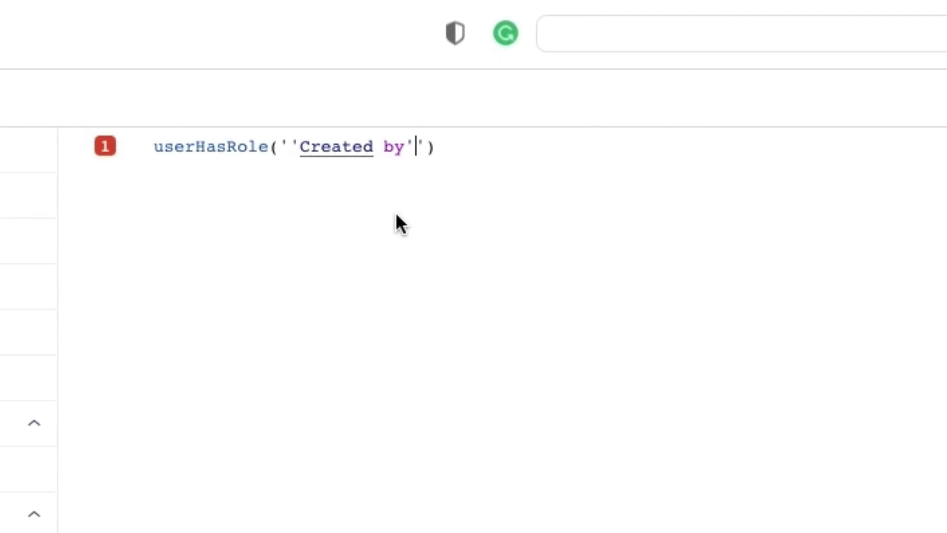
Remove the duplicate quotes and add "Development" as the second argument, fixing its misspelling
key("BackSpace")
left_click(298, 145)
key("BackSpace")
left_click(396, 148)
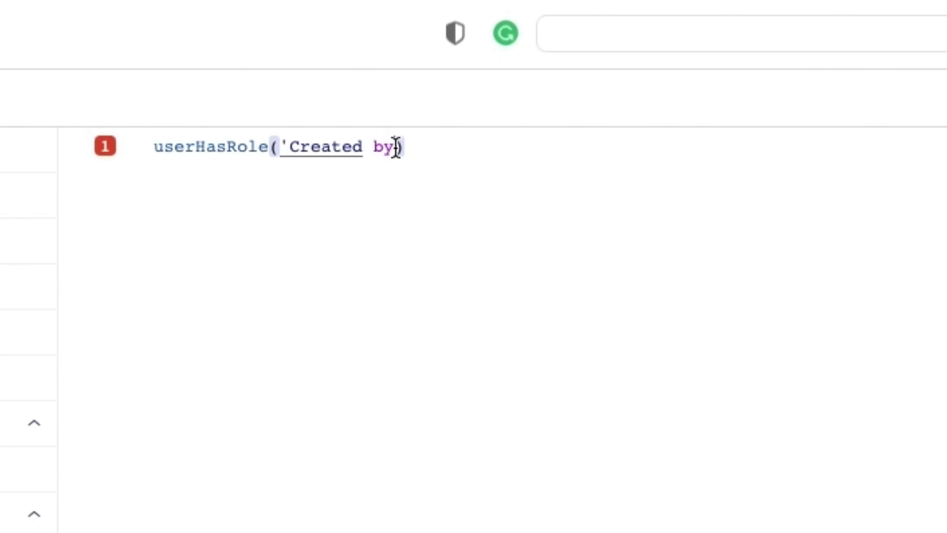
type("', ")
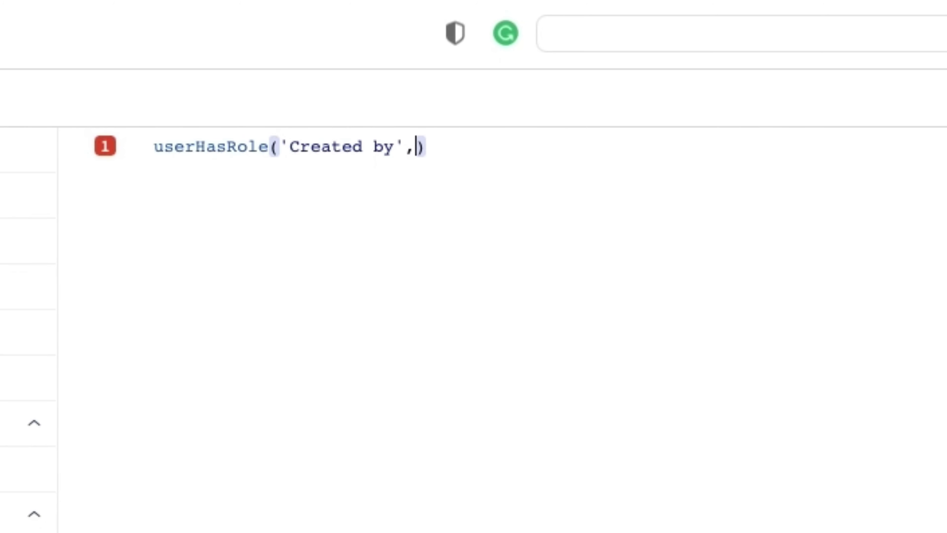
type("\"De")
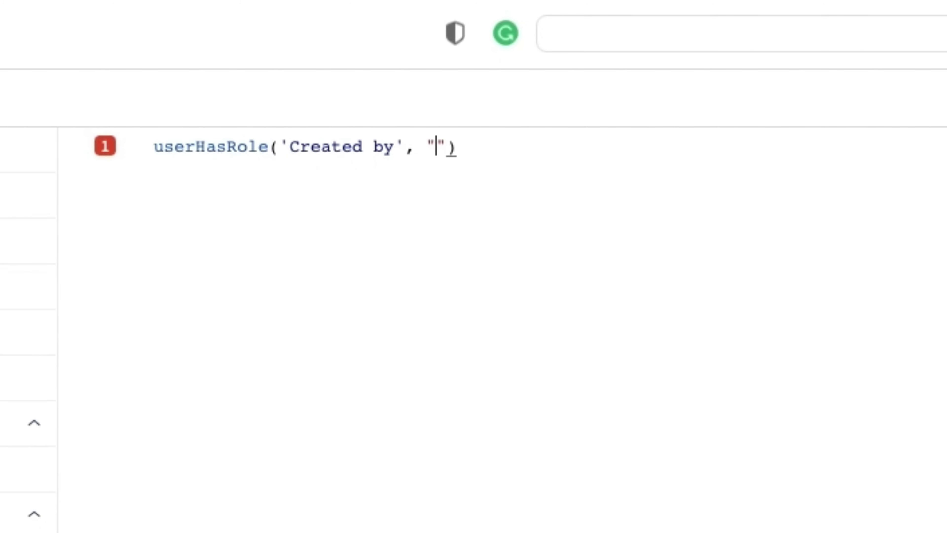
type("velopemn")
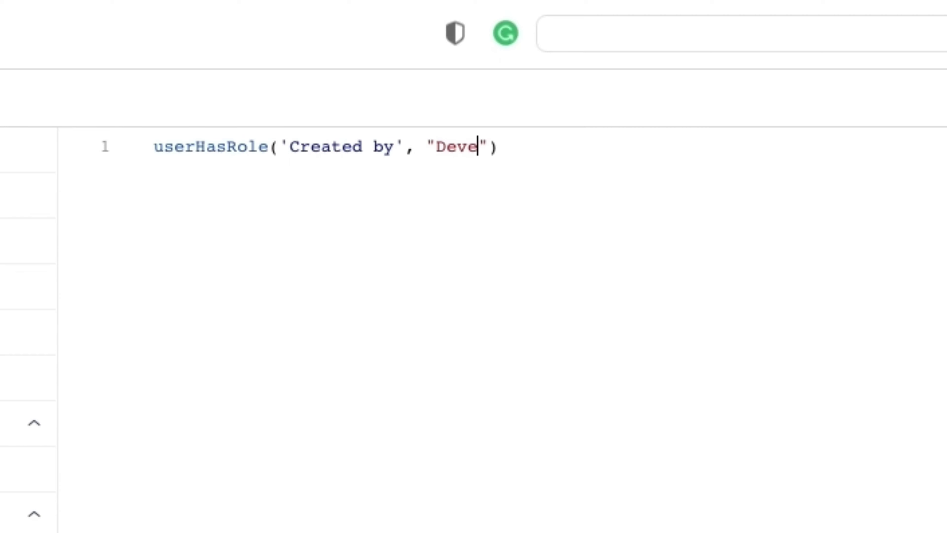
type("t")
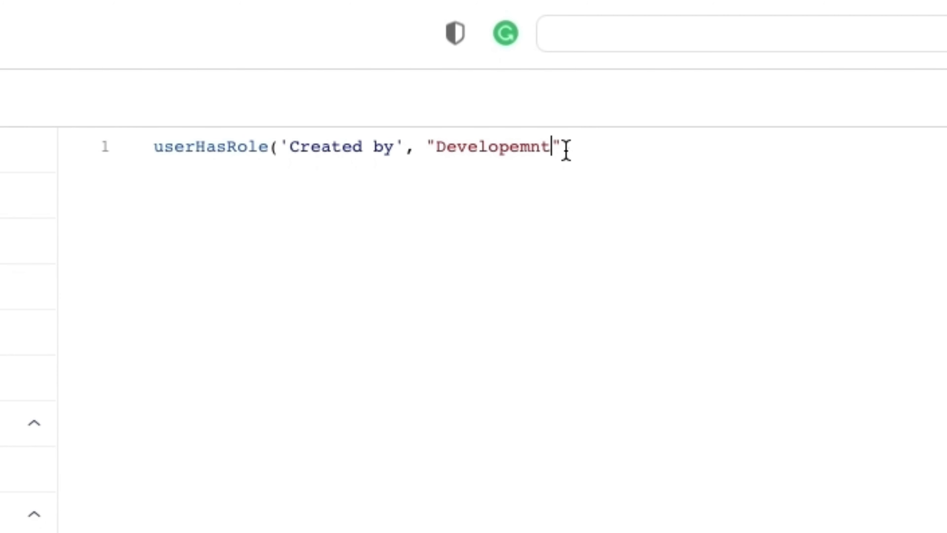
key("BackSpace")
key("BackSpace")
key("BackSpace")
type("ment")
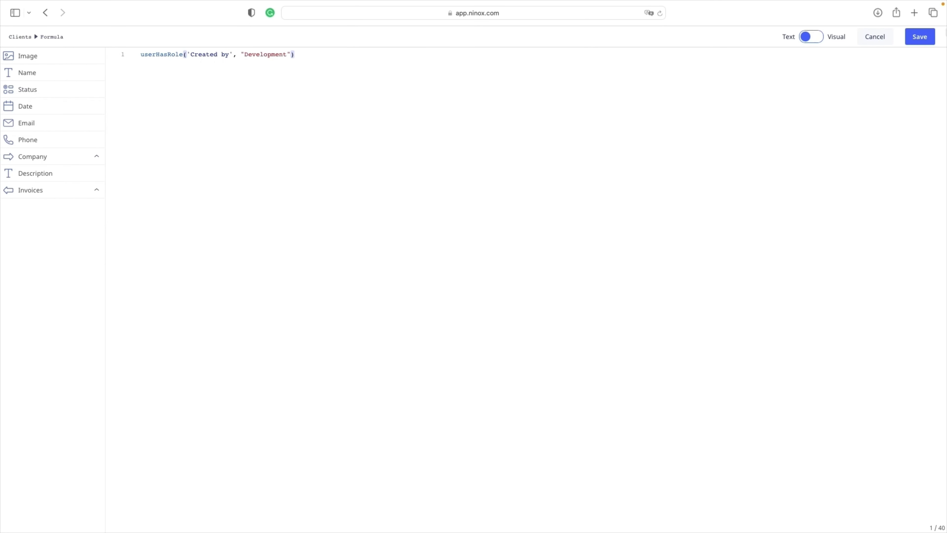
Save the rule's formula, give it a magenta/pink background, and apply it to the Name column
left_click(917, 36)
left_click(528, 109)
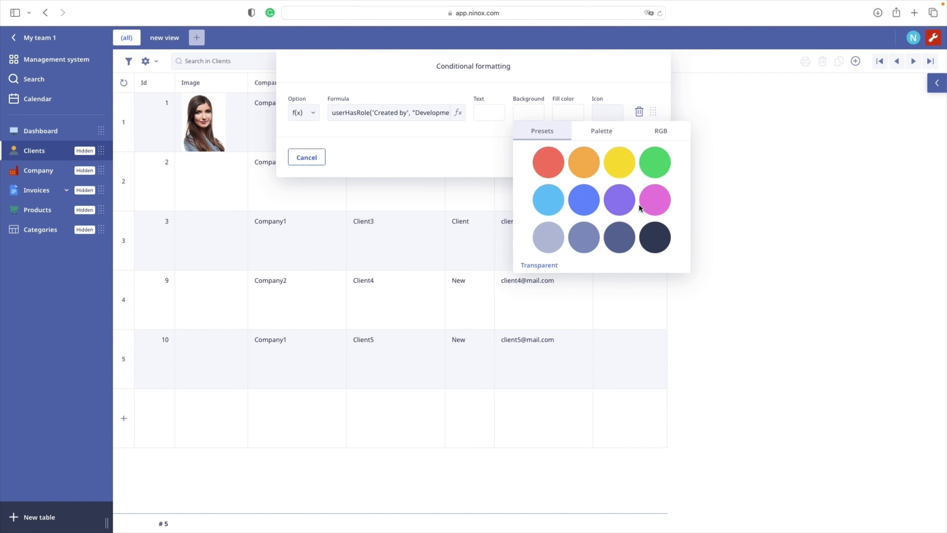
left_click(655, 206)
left_click(625, 93)
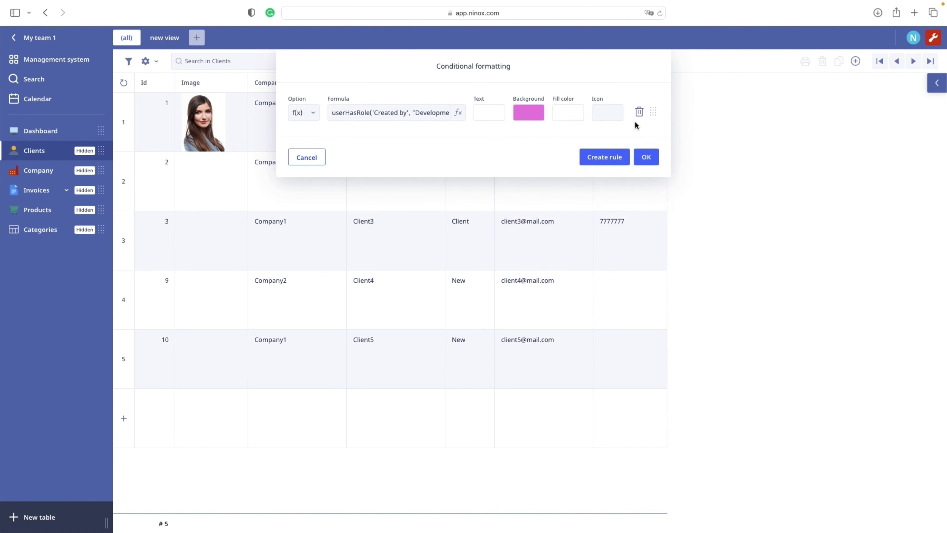
left_click(646, 158)
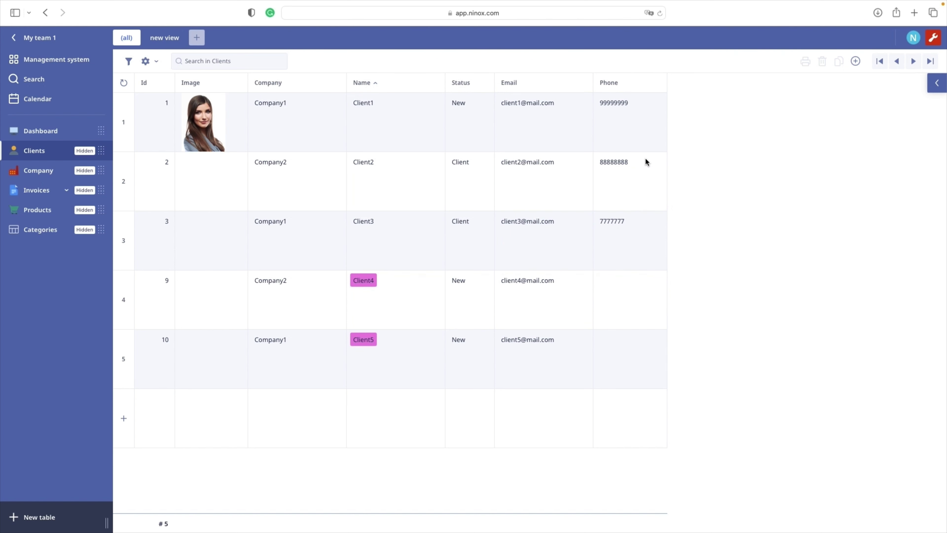
Reopen the Name column's conditional formatting to confirm the pink rule is saved
left_click(443, 82)
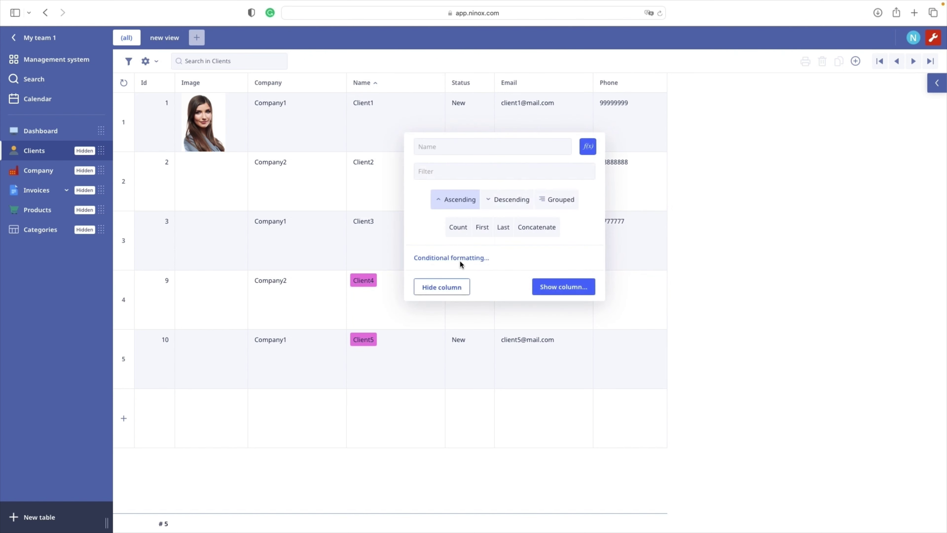
left_click(456, 254)
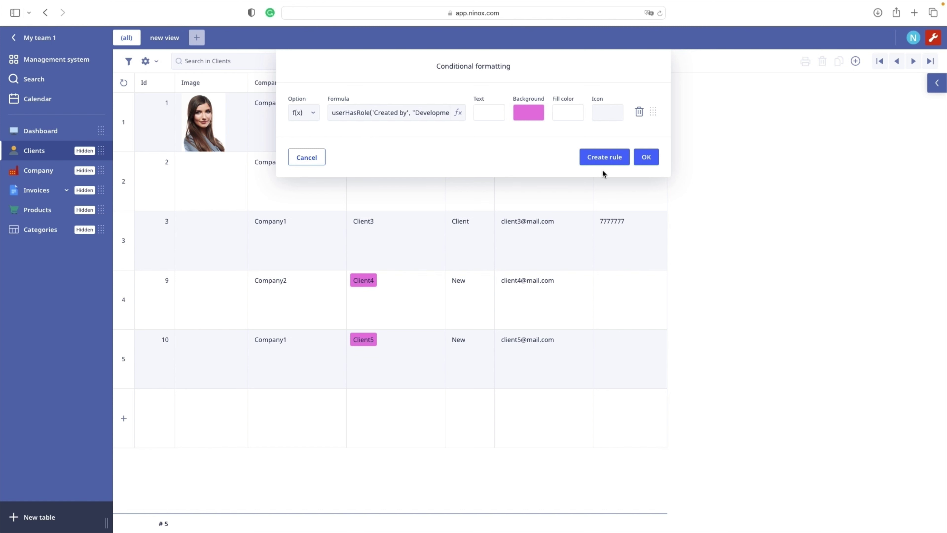
left_click(650, 157)
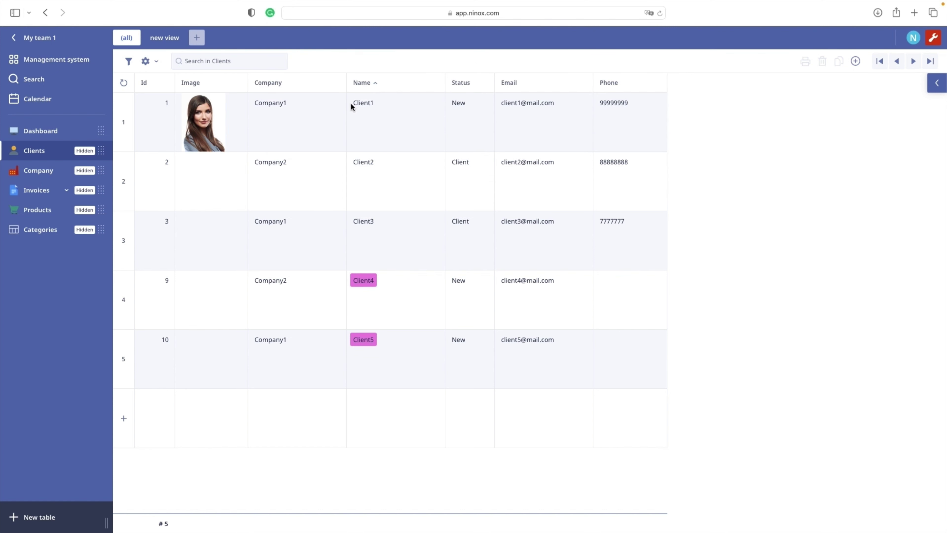